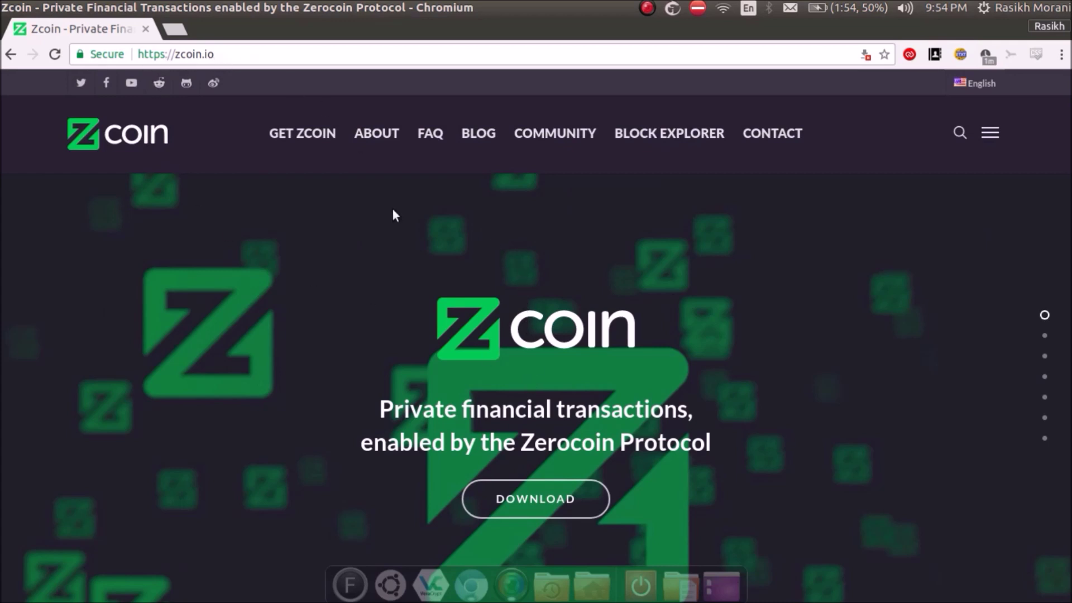
Go from zcoin.io's download page to the Installation and Usage Guide, then its Linux wiki page.
left_click(526, 499)
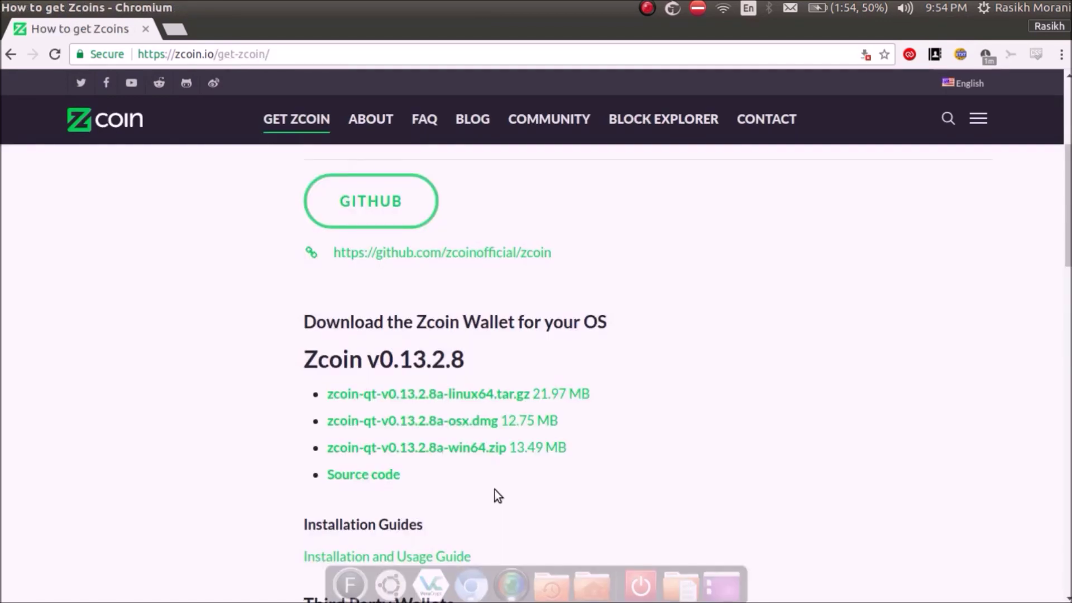
left_click(419, 557)
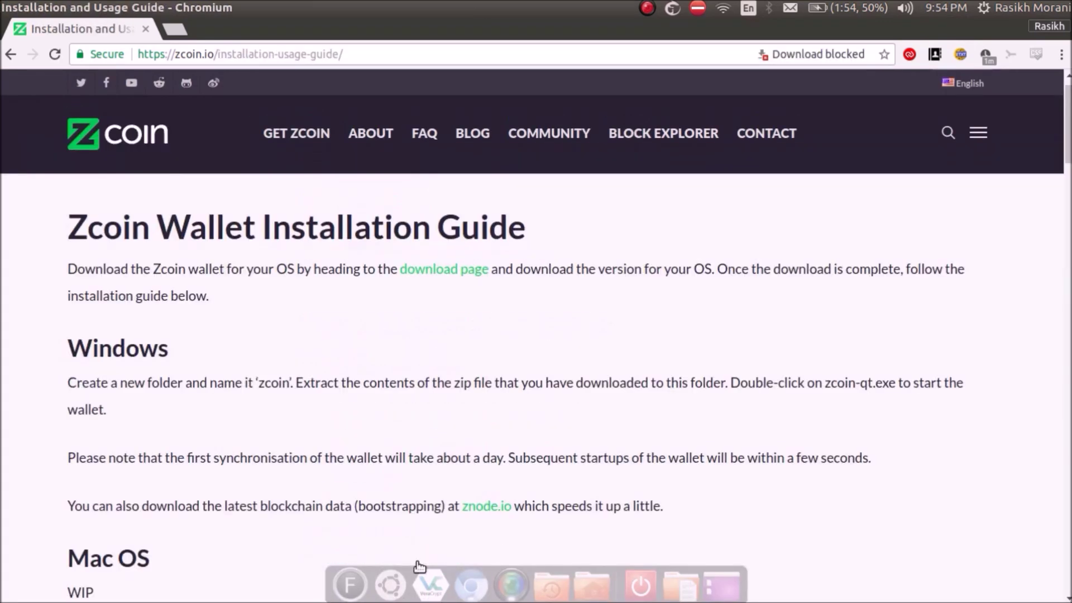
scroll(420, 568, "down", 2)
scroll(419, 568, "down", 5)
scroll(419, 568, "up", 2)
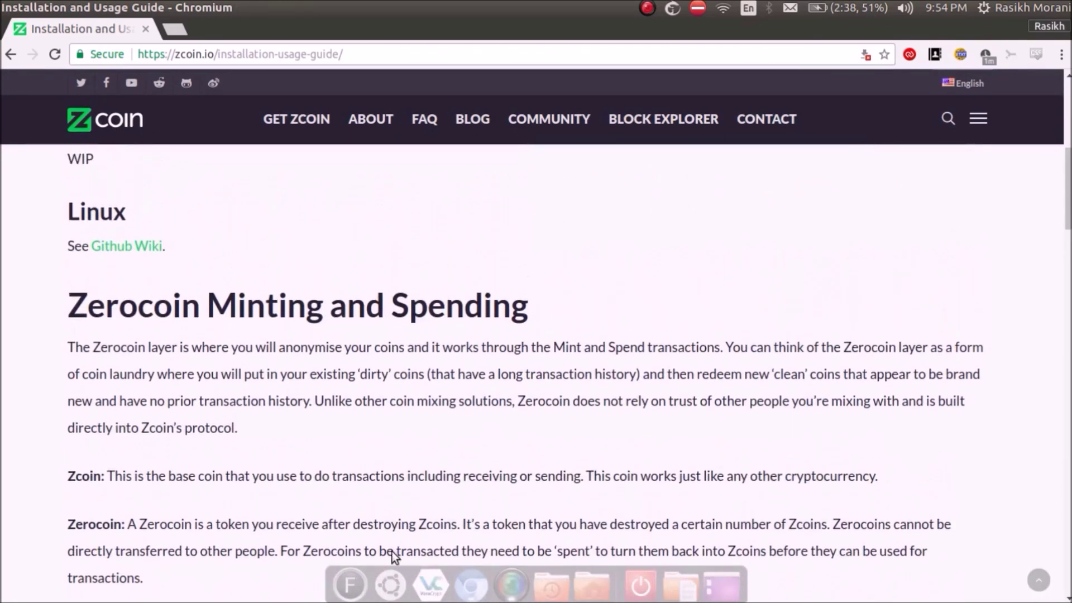
left_click(142, 253)
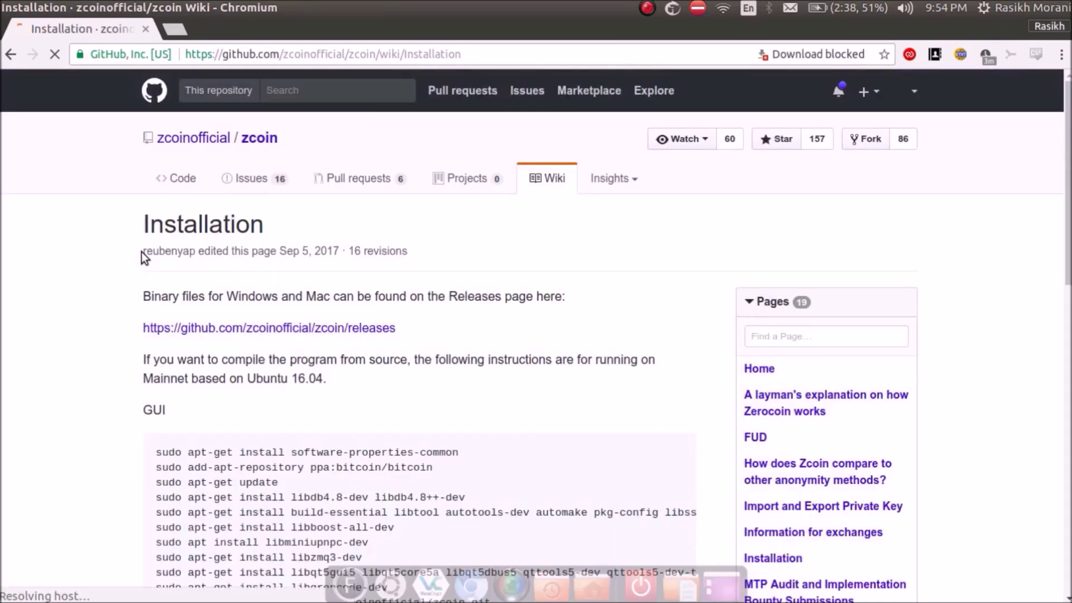
scroll(141, 252, "down", 1)
scroll(142, 252, "down", 1)
scroll(141, 252, "down", 1)
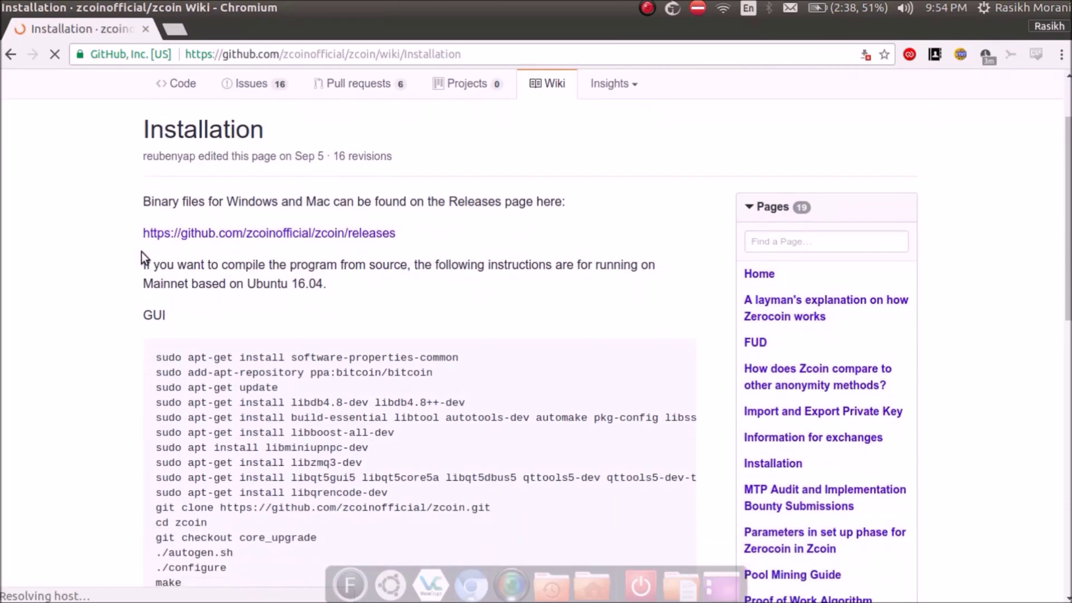
scroll(143, 256, "down", 1)
Copy the wiki's sudo apt-get dependency commands, through libqrencode-dev.
left_click_drag(147, 326, 320, 416)
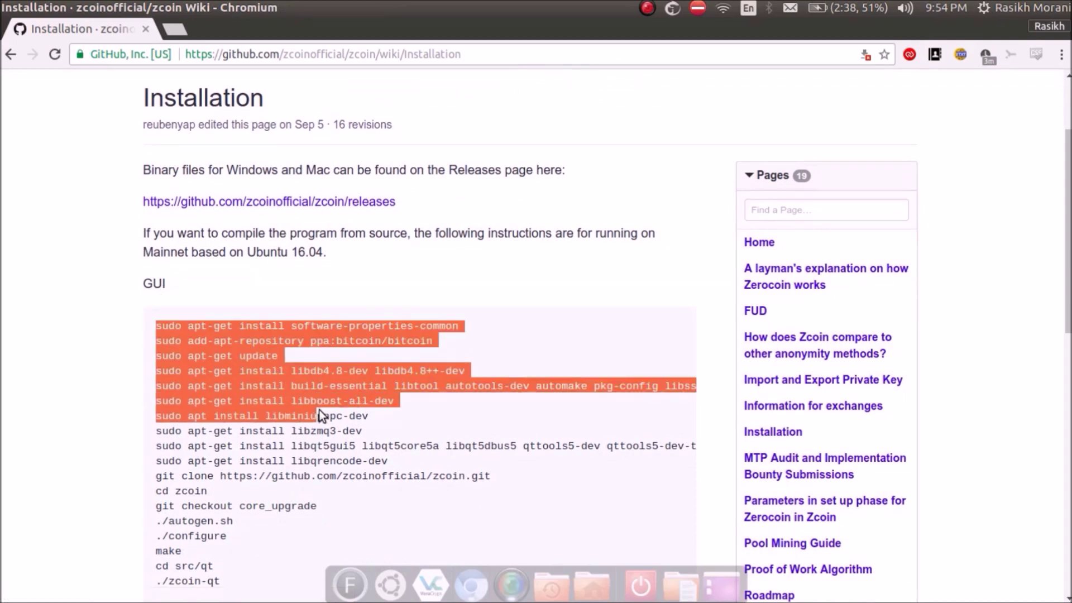
mouse_move(320, 416)
left_mouse_down()
mouse_move(392, 451)
mouse_move(391, 467)
left_mouse_up()
right_click(391, 463)
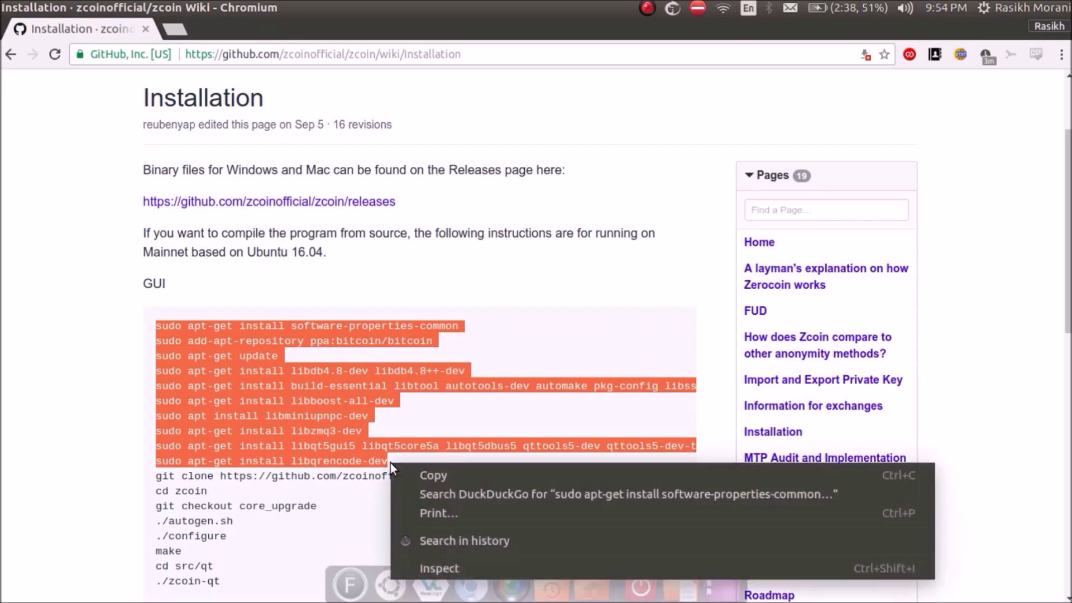
left_click(396, 473)
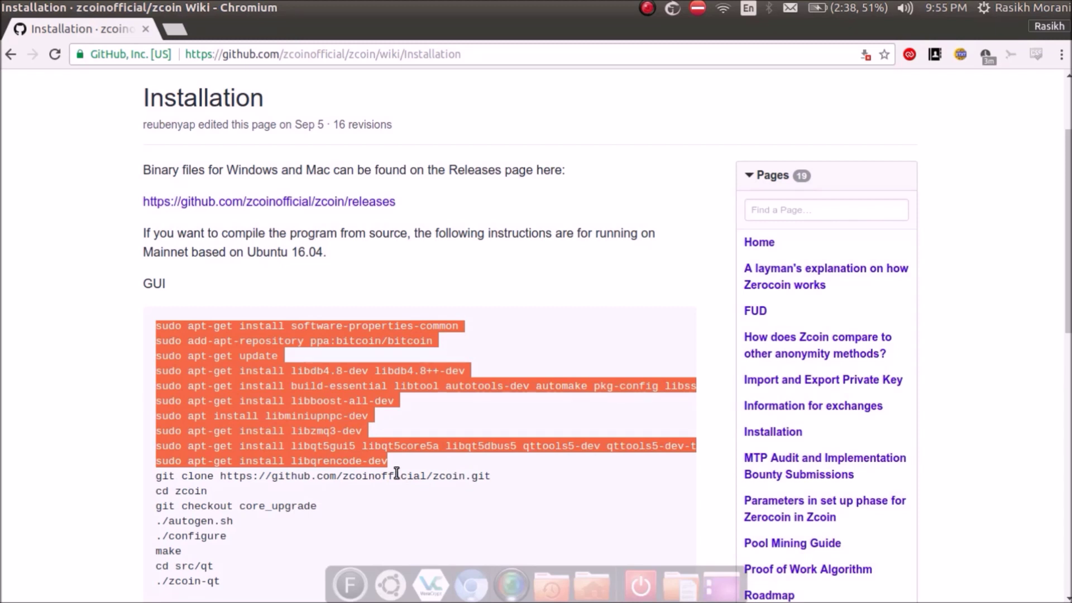
key("ctrl+alt+t")
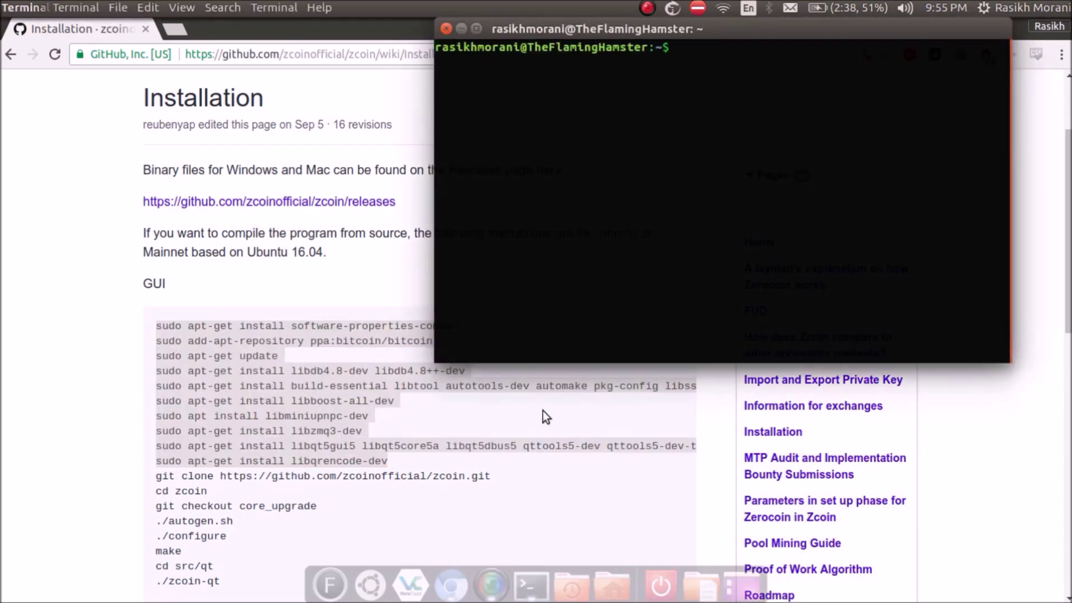
type("cd Sof")
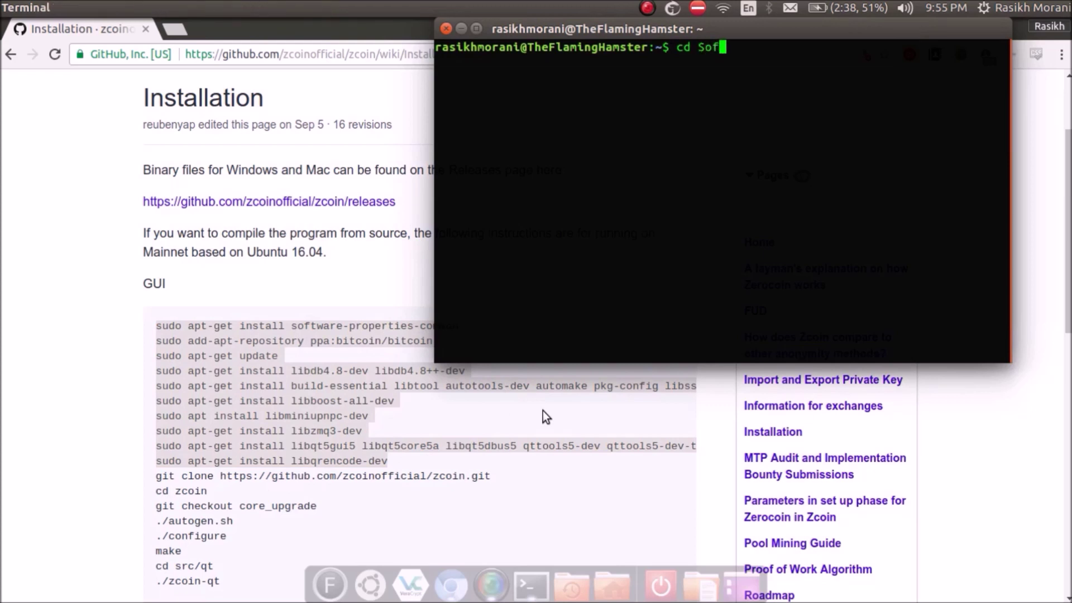
type("tware")
Enter the Software folder and run the pasted dependency install commands.
key("Tab")
key("Return")
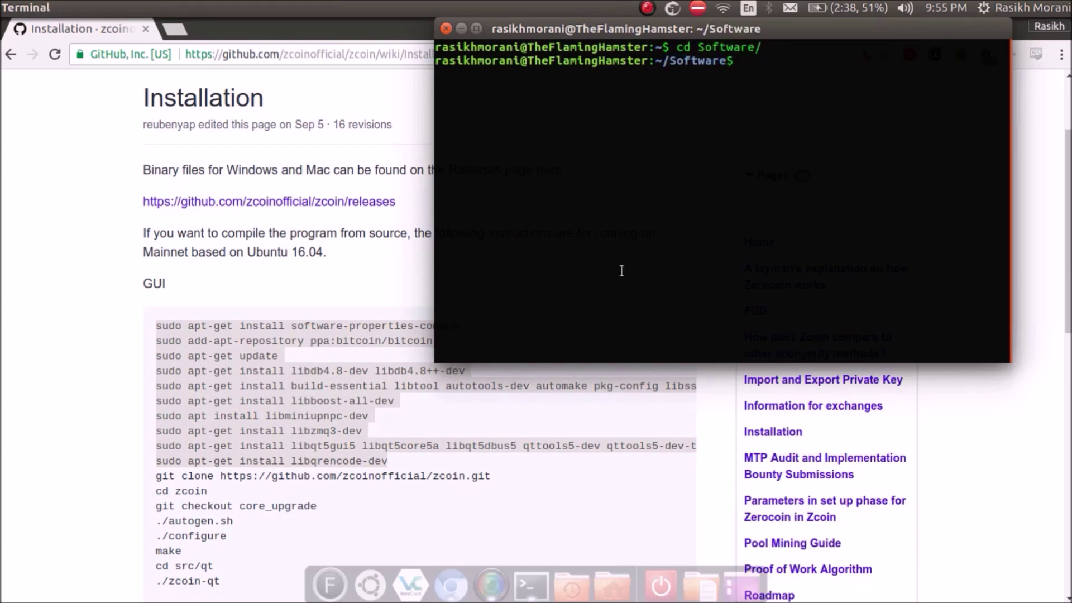
right_click(659, 201)
left_click(674, 254)
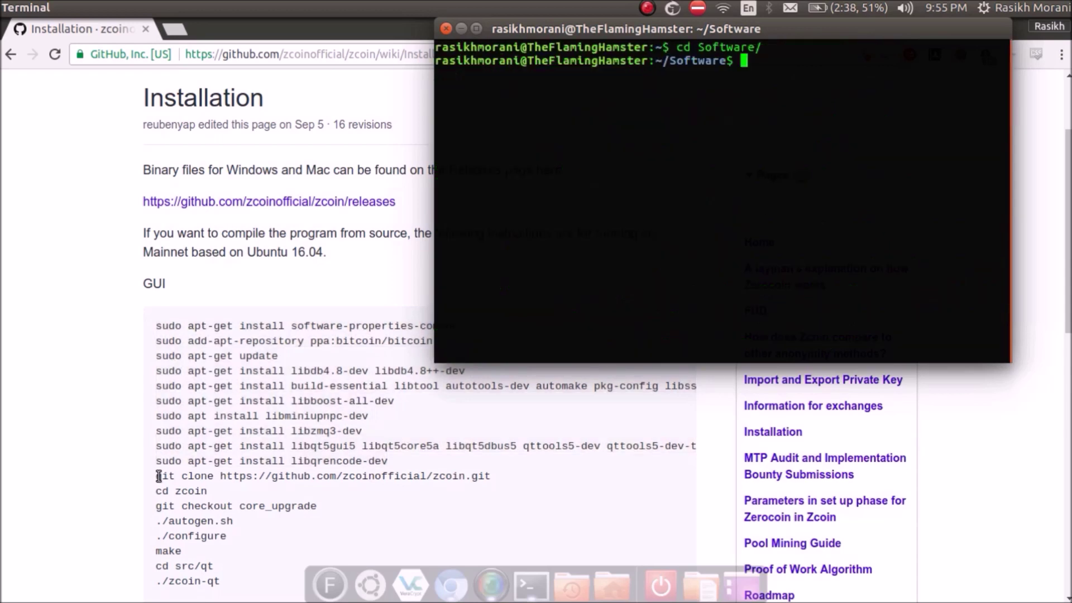
Copy the wiki's git clone line and run it to clone the zcoin repository.
left_click_drag(154, 477, 537, 479)
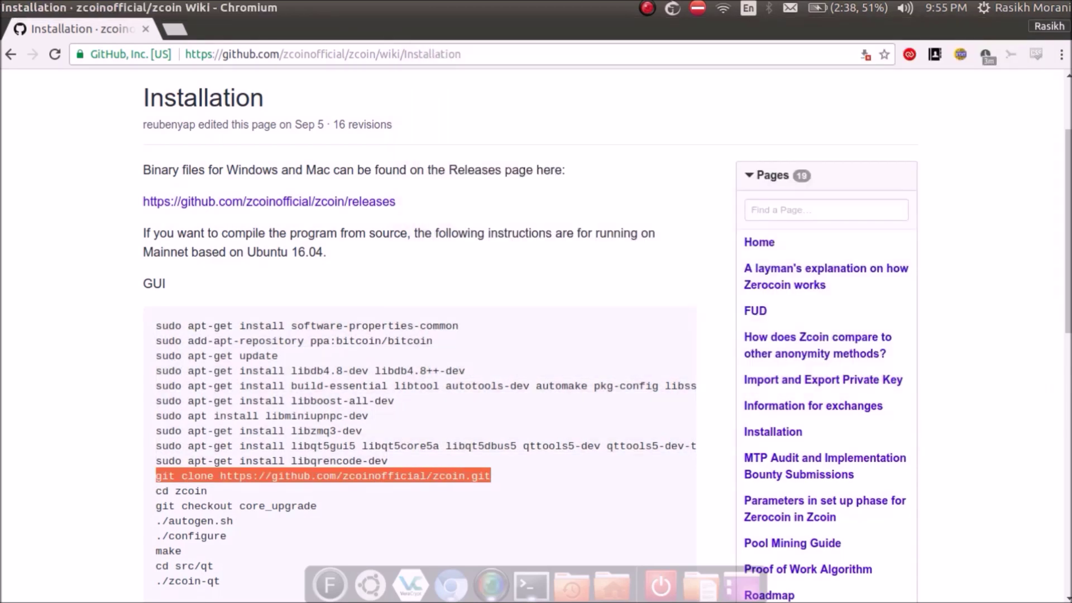
left_click(531, 585)
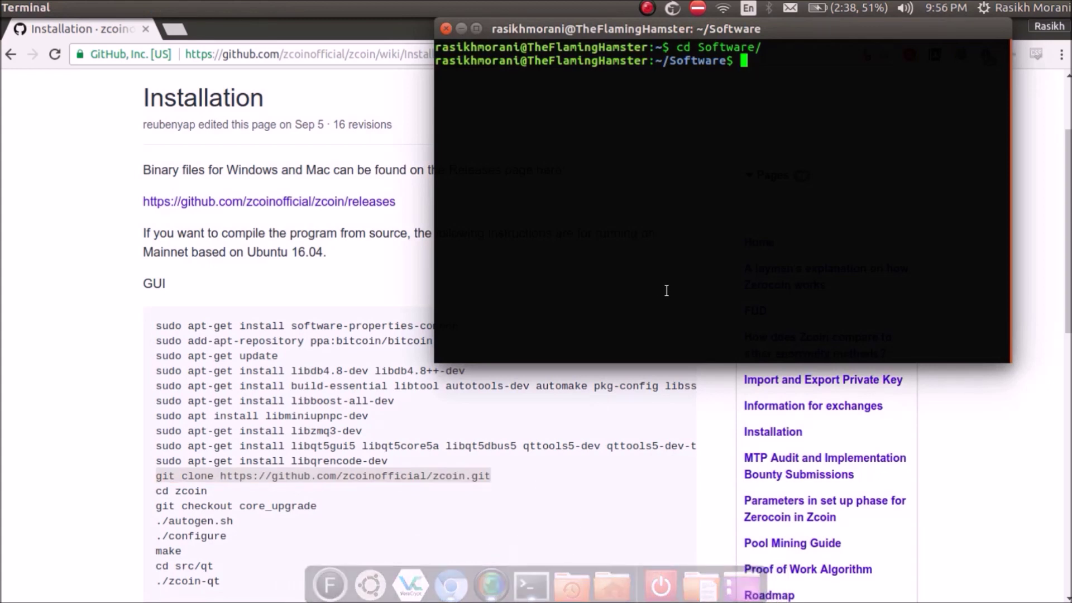
right_click(707, 233)
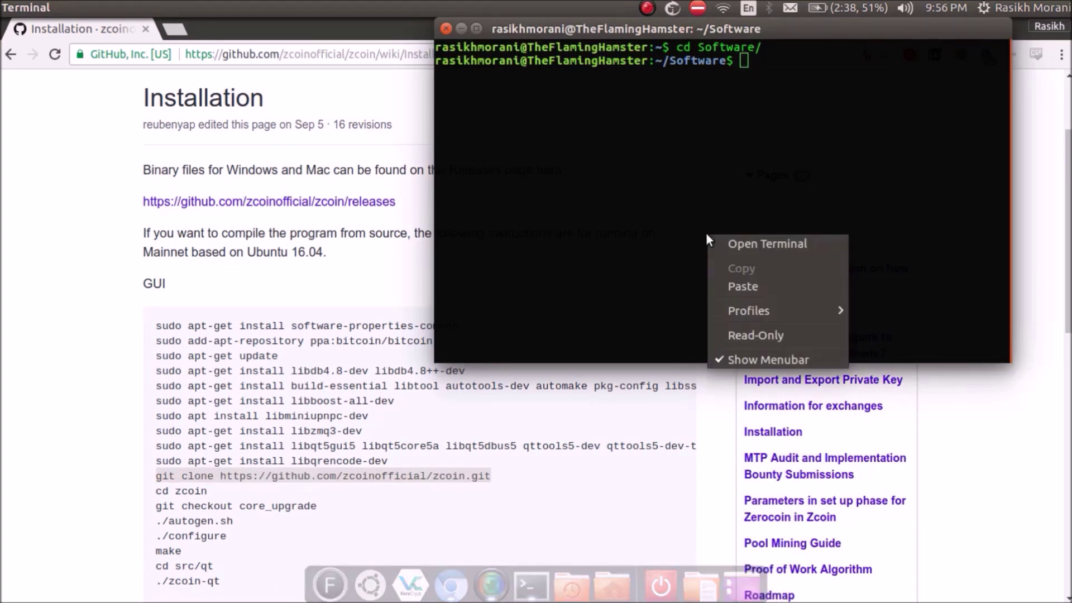
left_click(728, 284)
key("Return")
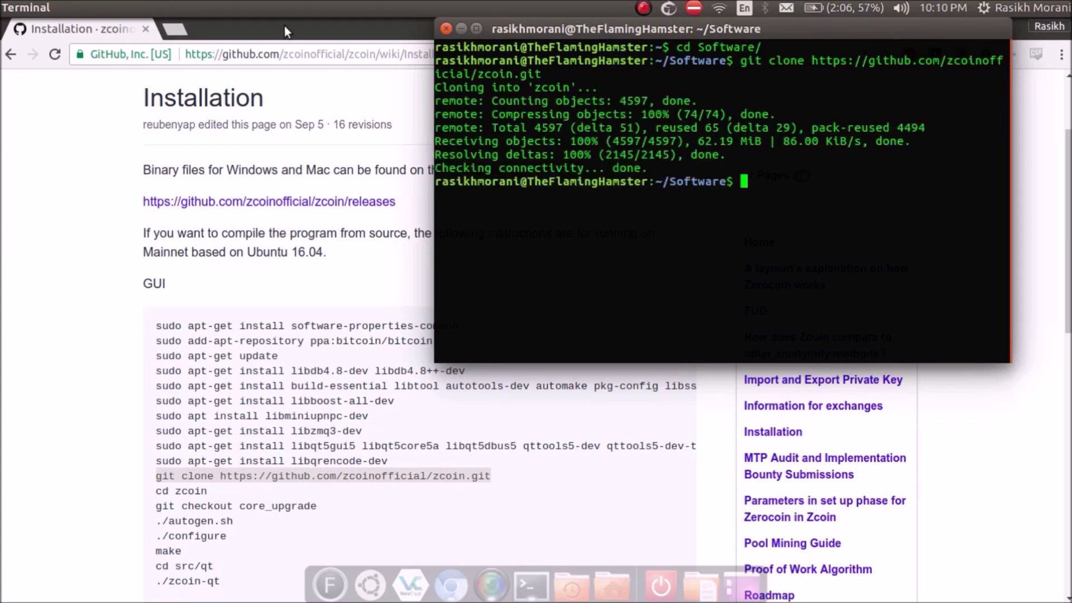
type("c")
type("d zcoin")
type("/")
In the zcoin folder, check out core_upgrade, run ./autogen.sh, then run make.
key("Return")
type("git checkout core_")
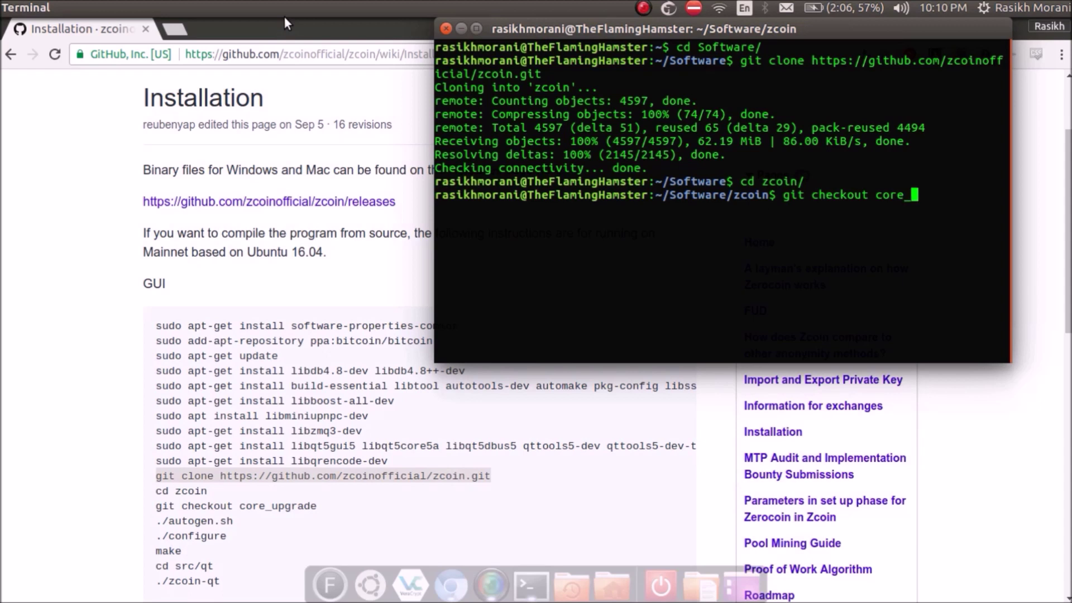
type("upgrade")
key("Return")
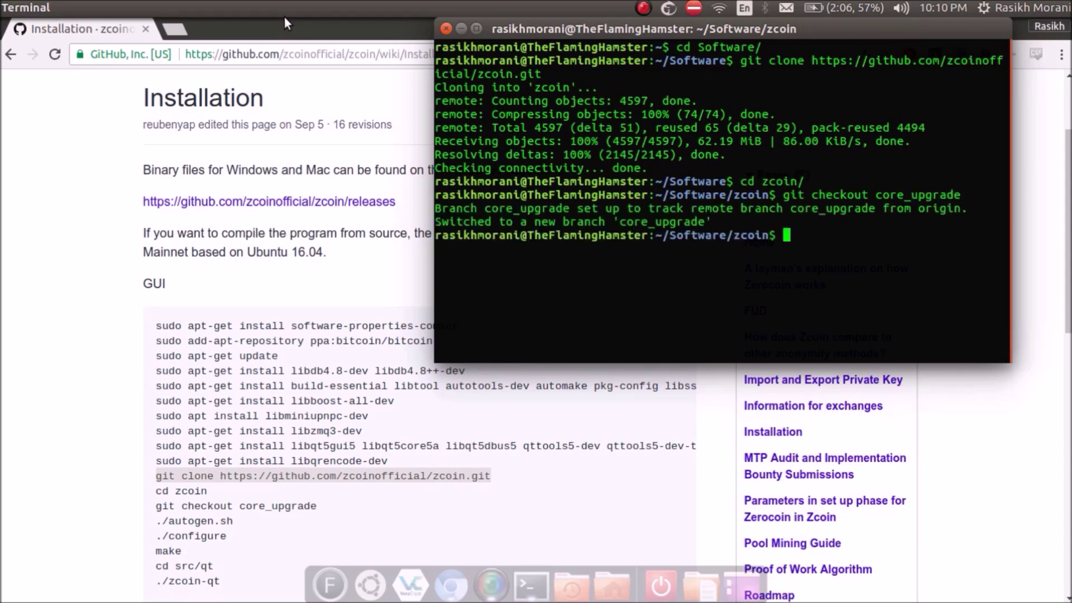
type("./")
type("autogen.s")
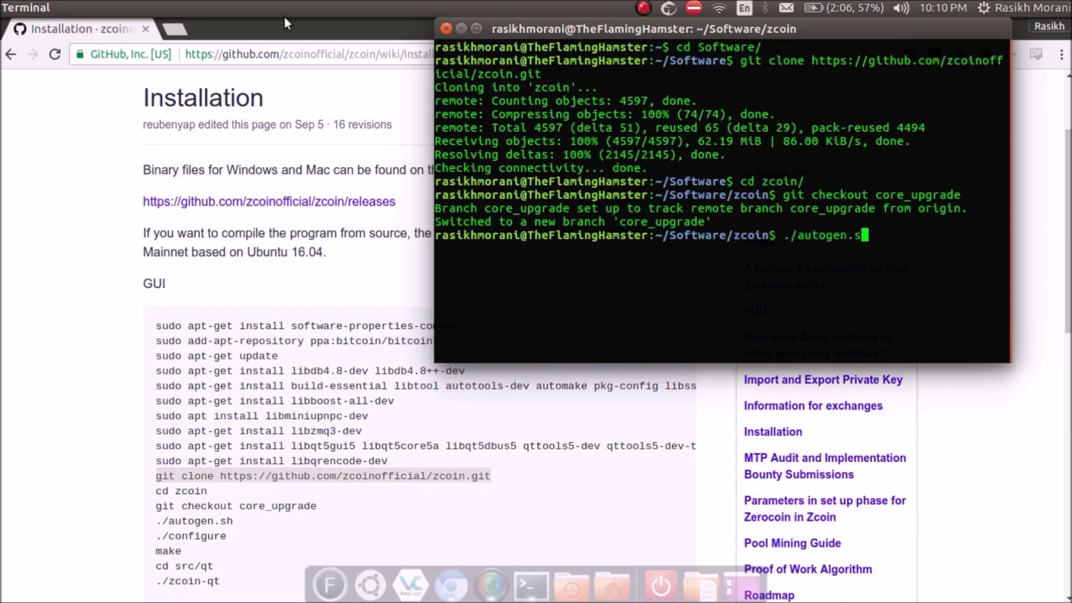
type("h")
key("Return")
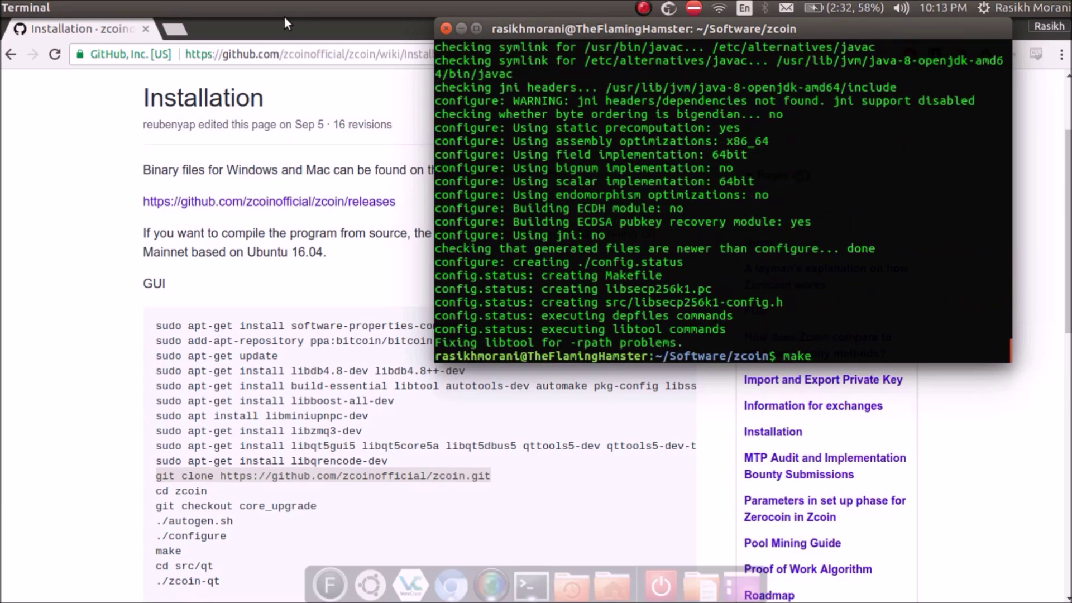
key("Return")
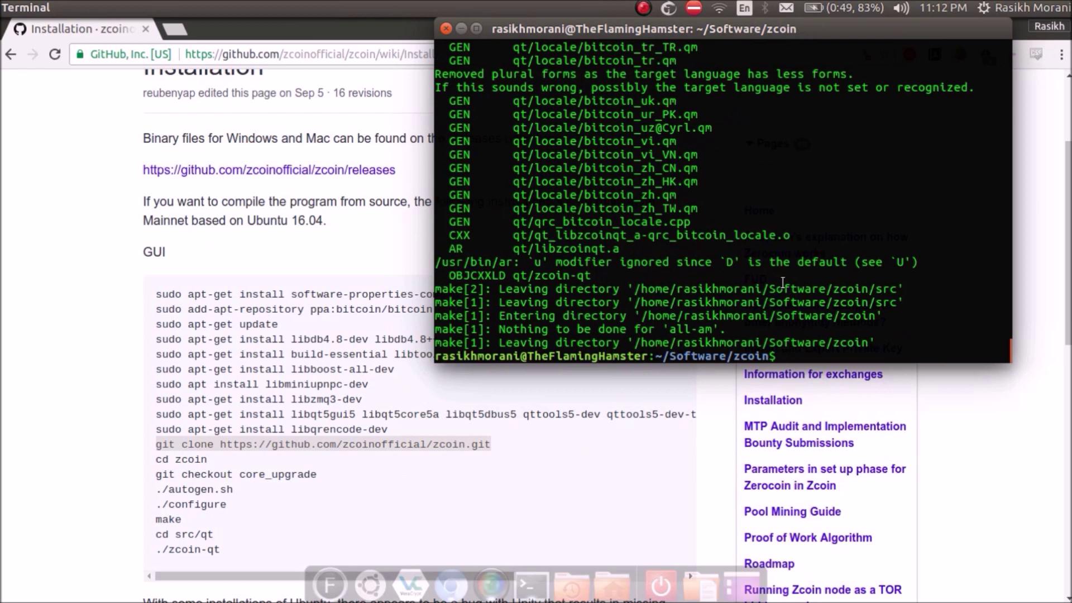
type("cd s")
type("rc/")
type("q")
type("t")
Launch ./zcoin-qt from src/qt, view its zero-balance Overview, then close the wallet.
key("Return")
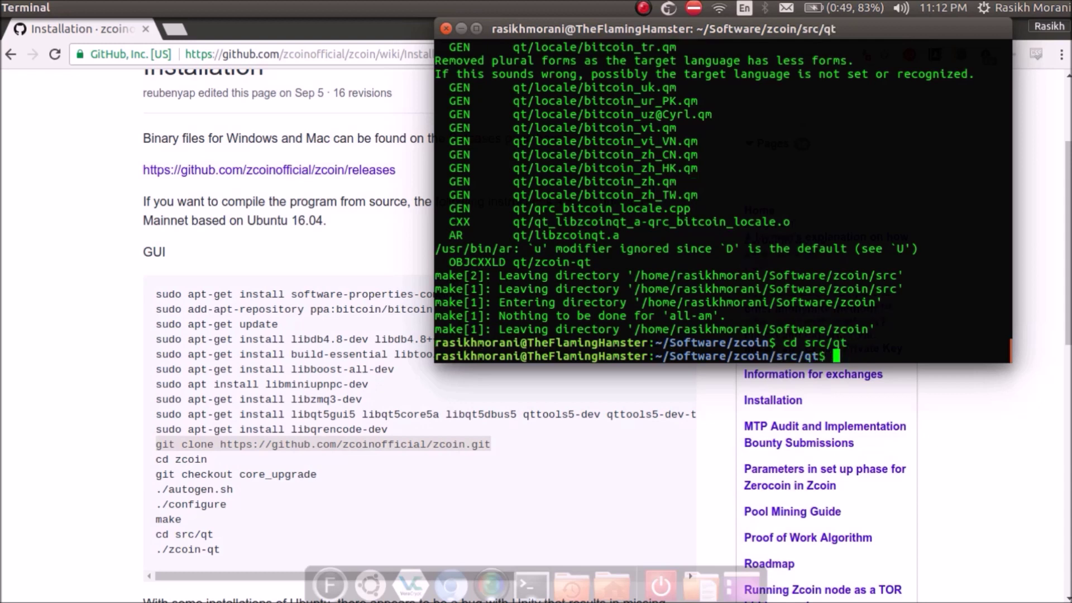
type("./z")
type("cpom")
key("BackSpace")
key("BackSpace")
key("BackSpace")
type("oin-")
type("qt")
key("Return")
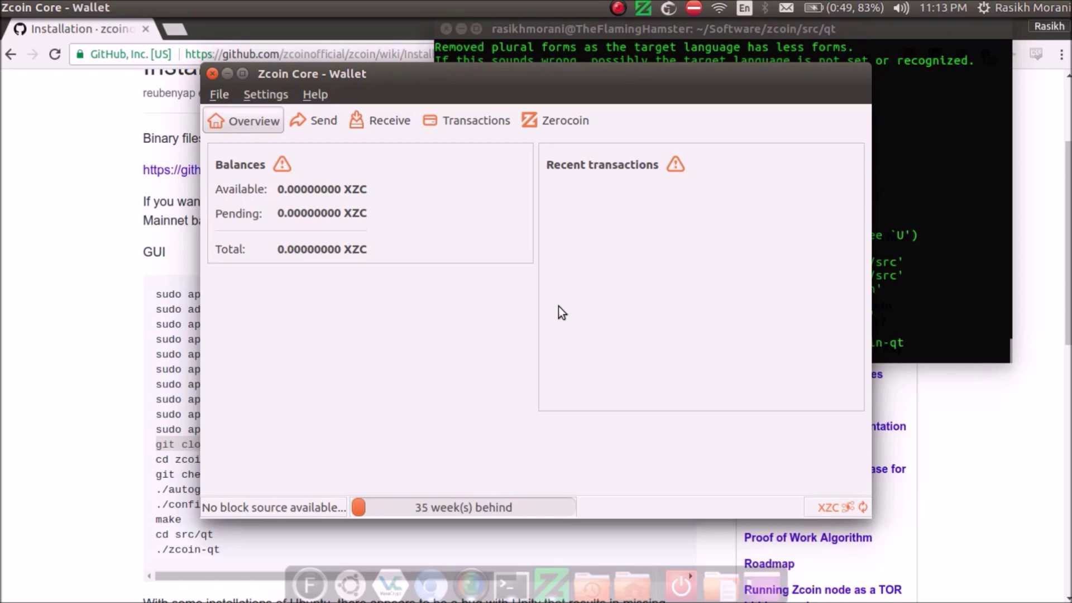
left_click(212, 74)
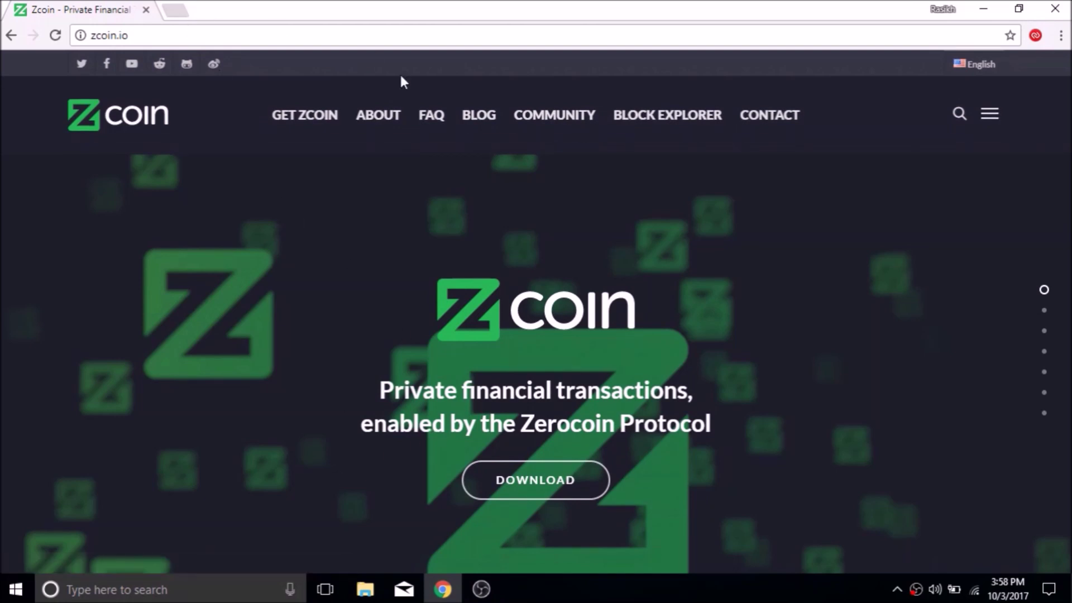
Download zcoin-qt-v0.13.2.7-win64.zip from zcoin.io's Get Zcoin page.
left_click(546, 483)
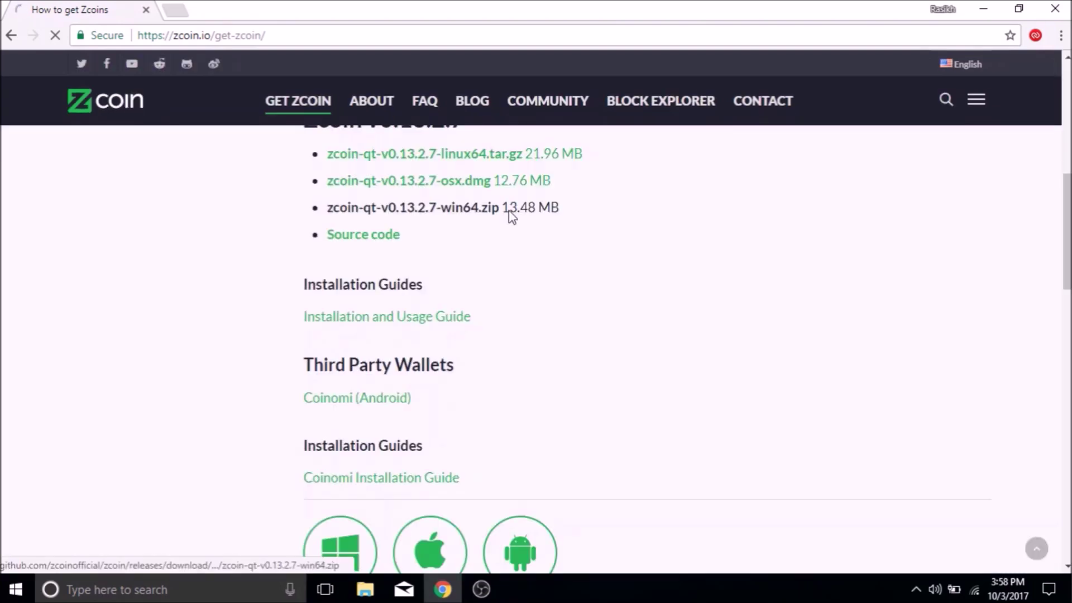
left_click(510, 218)
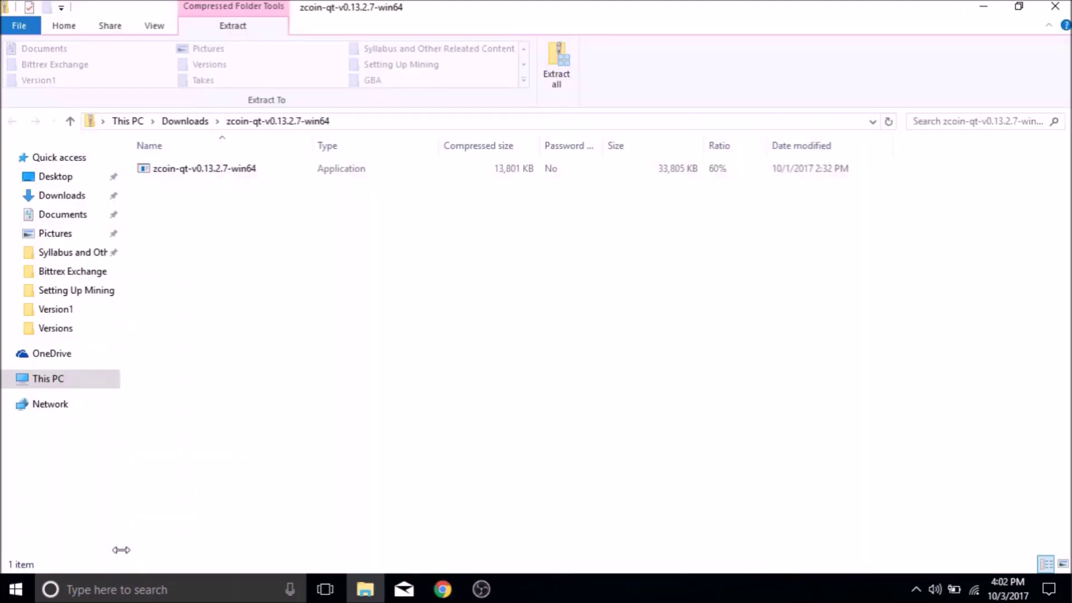
Extract the zip and run Zcoin Core with the default data directory, allowing firewall access.
left_click(558, 74)
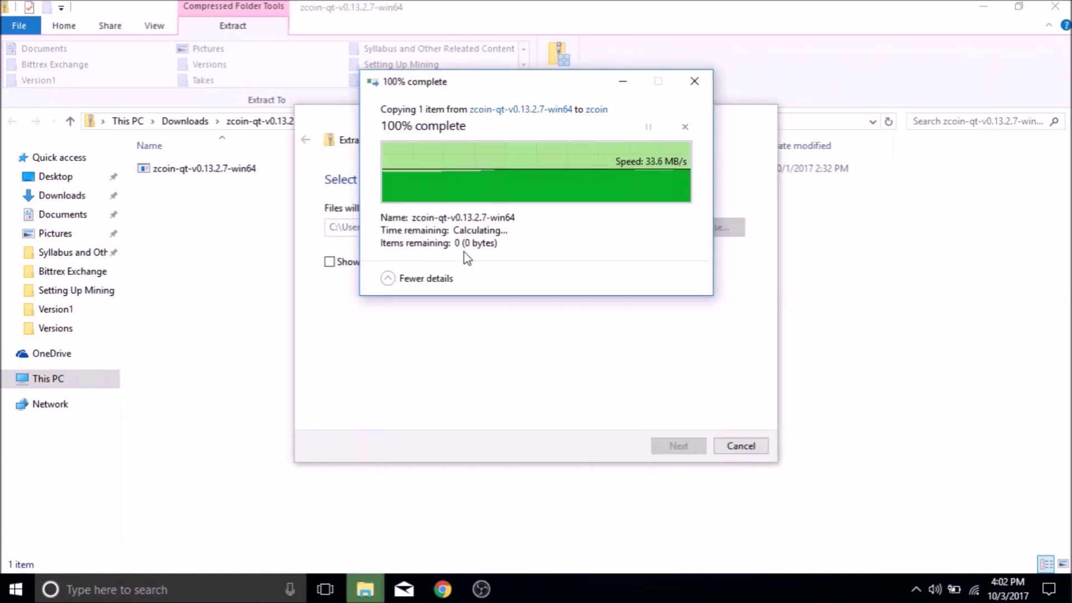
double_click(334, 171)
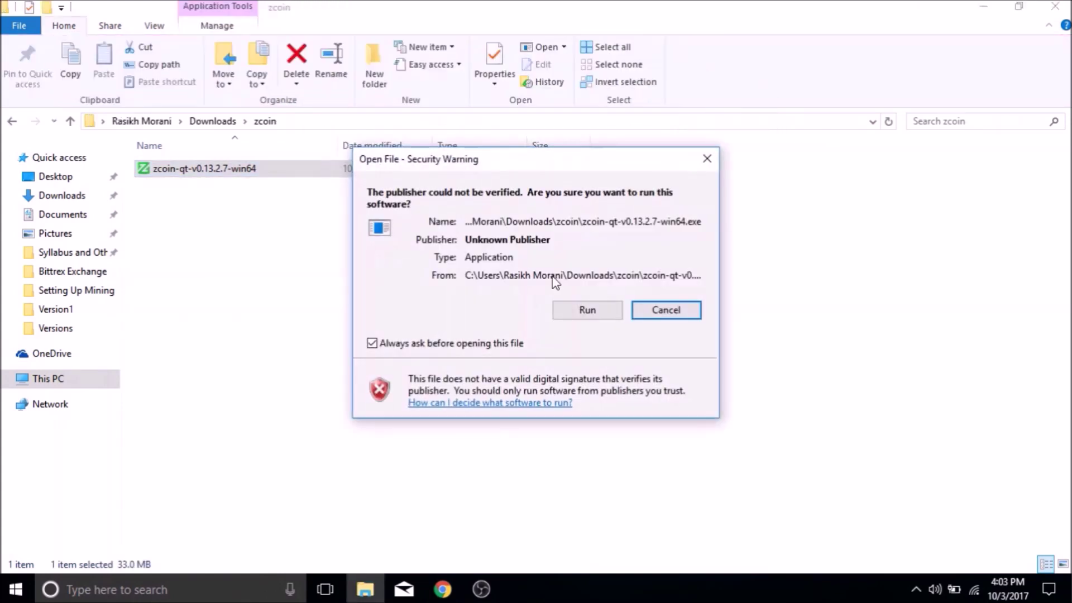
left_click(586, 309)
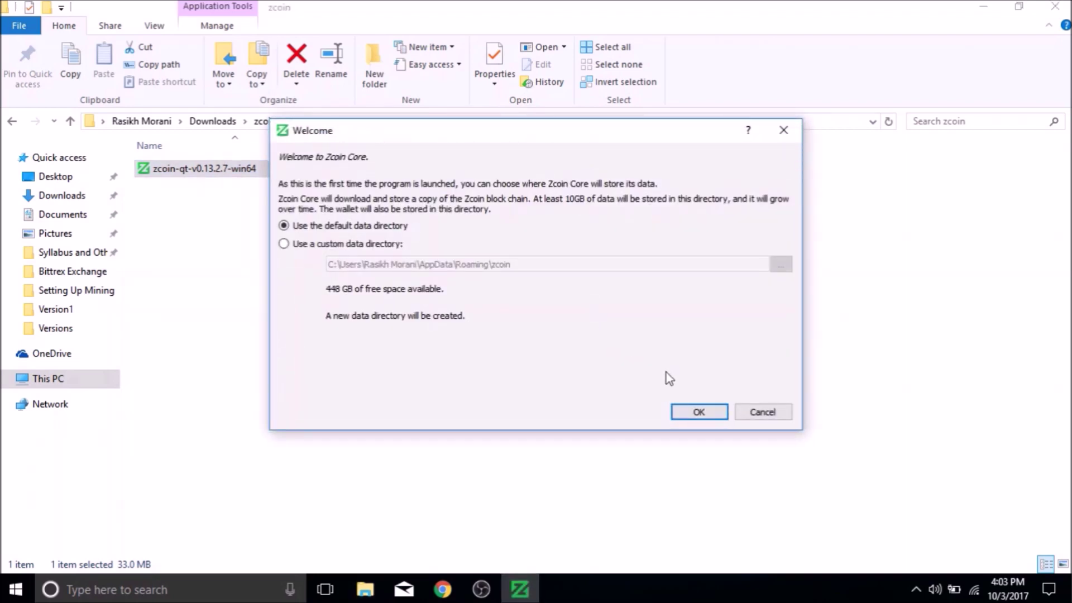
left_click(697, 409)
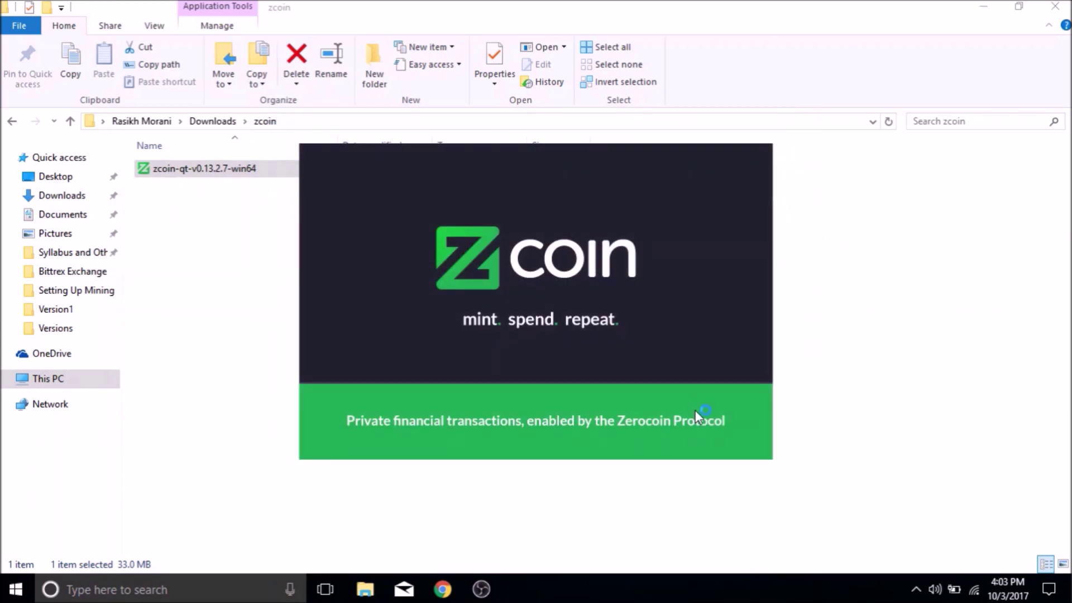
left_click(625, 448)
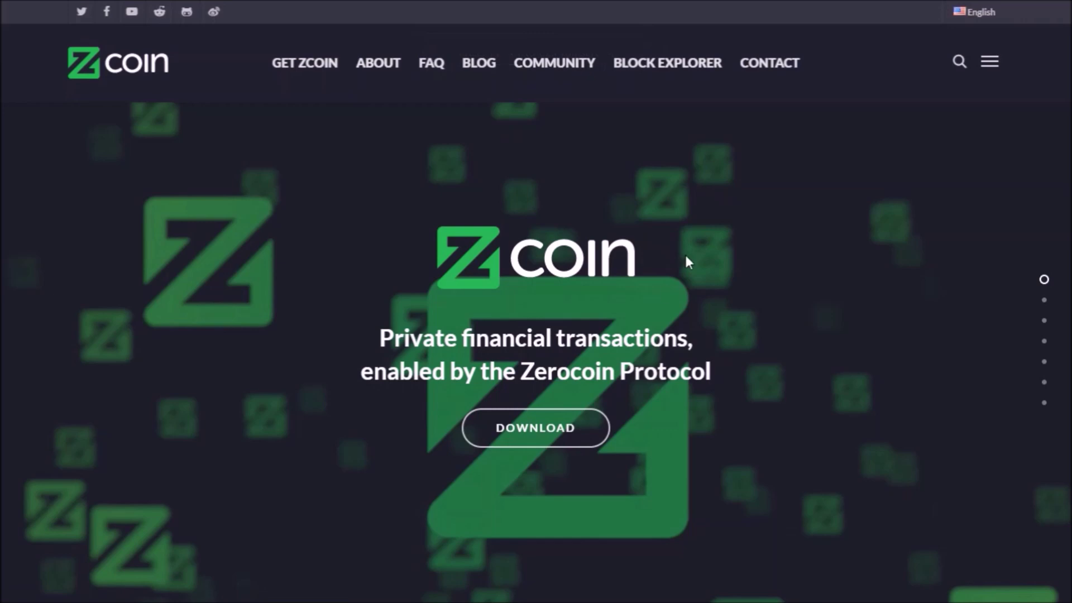
Download zcoin-qt-v0.13.2.8a-osx.dmg from zcoin.io's Get Zcoin page.
left_click(579, 434)
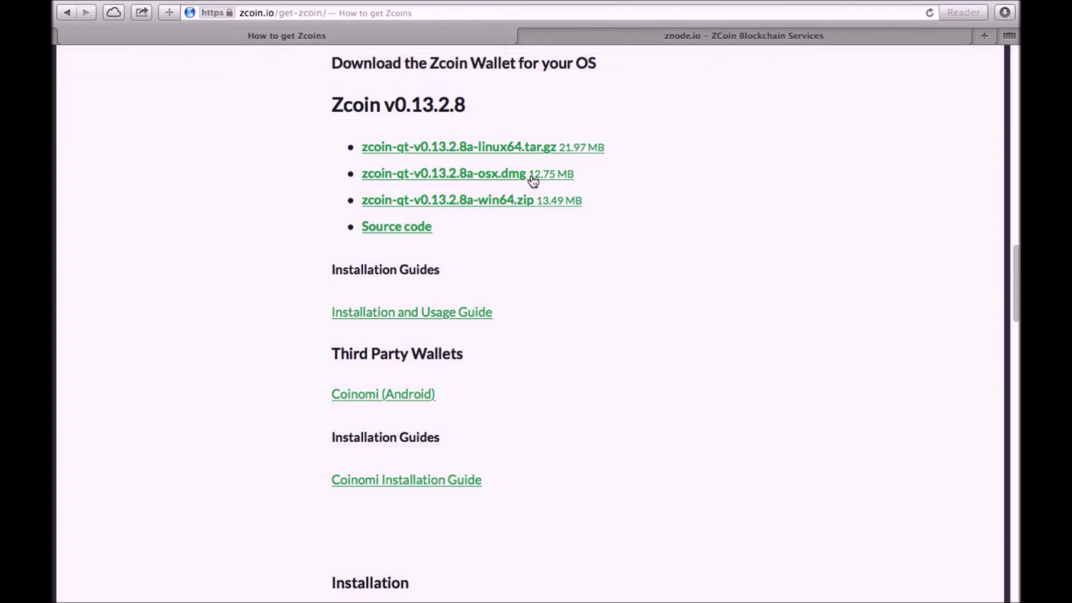
left_click(528, 176)
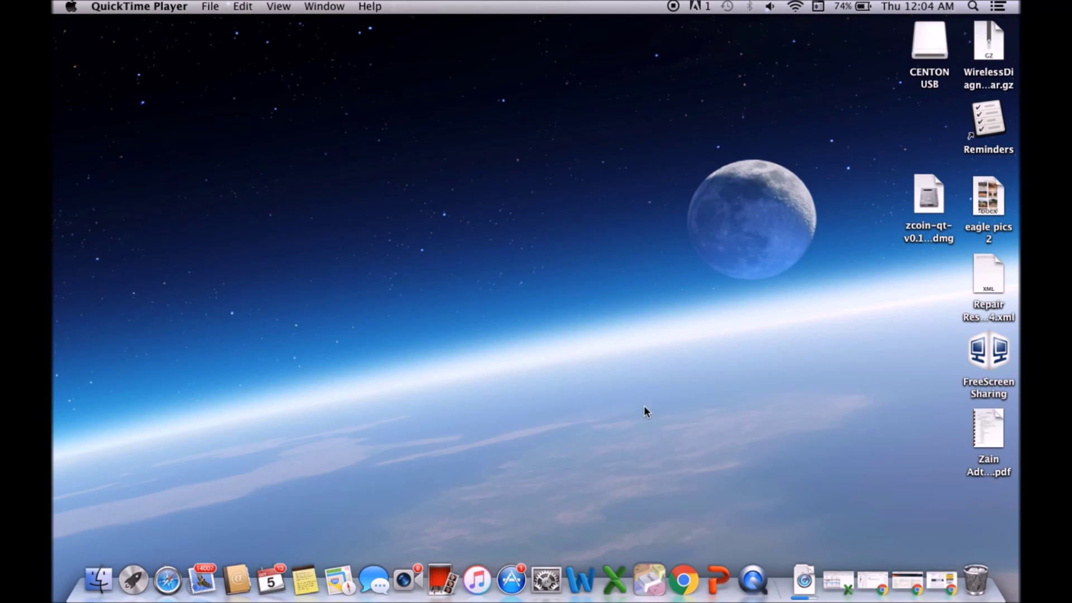
Mount the Zcoin dmg from the desktop and launch the Zcoin Core app inside it.
left_click(926, 202)
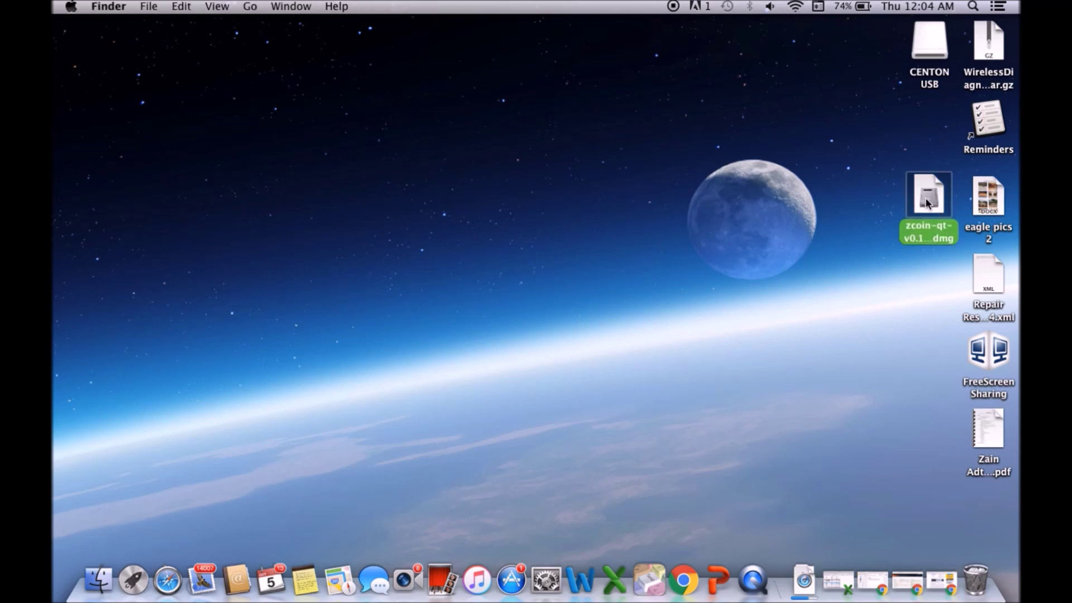
double_click(927, 201)
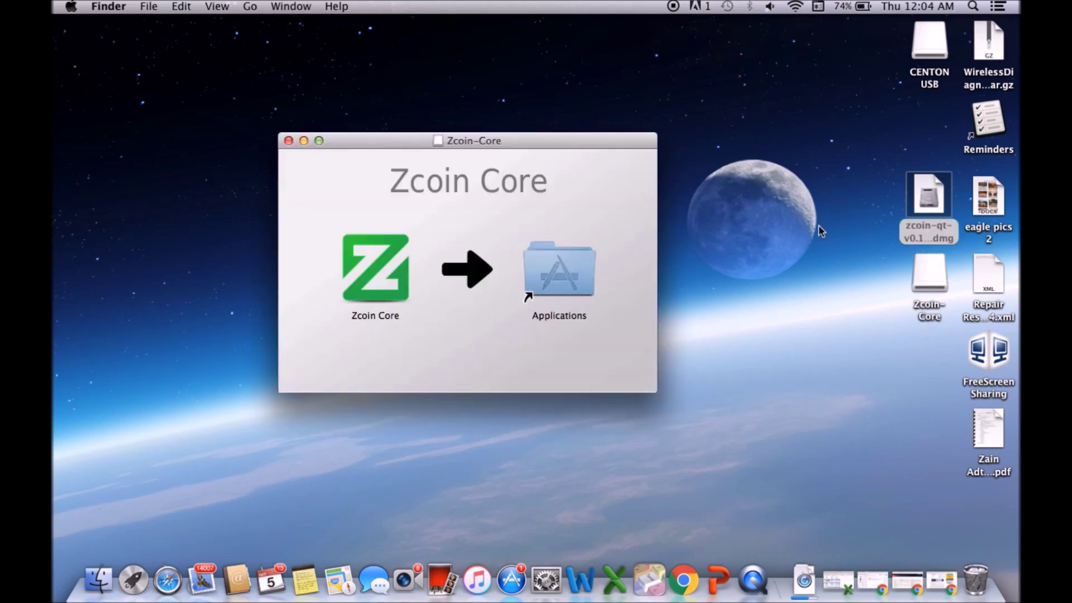
left_click(392, 289)
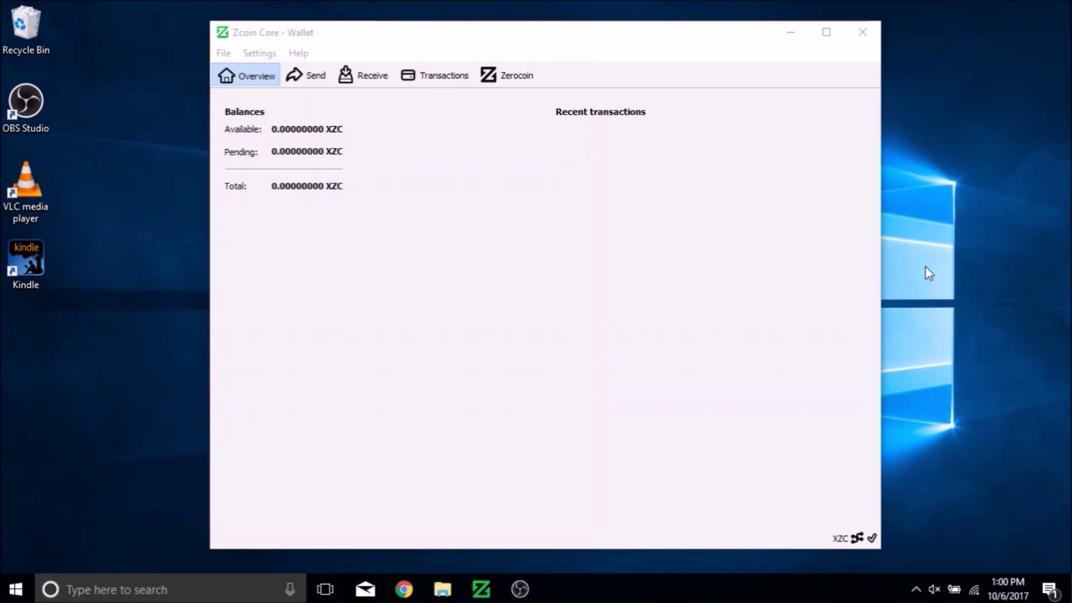
Use Settings > Encrypt Wallet, entering the new passphrase twice and confirming the encryption.
left_click(259, 53)
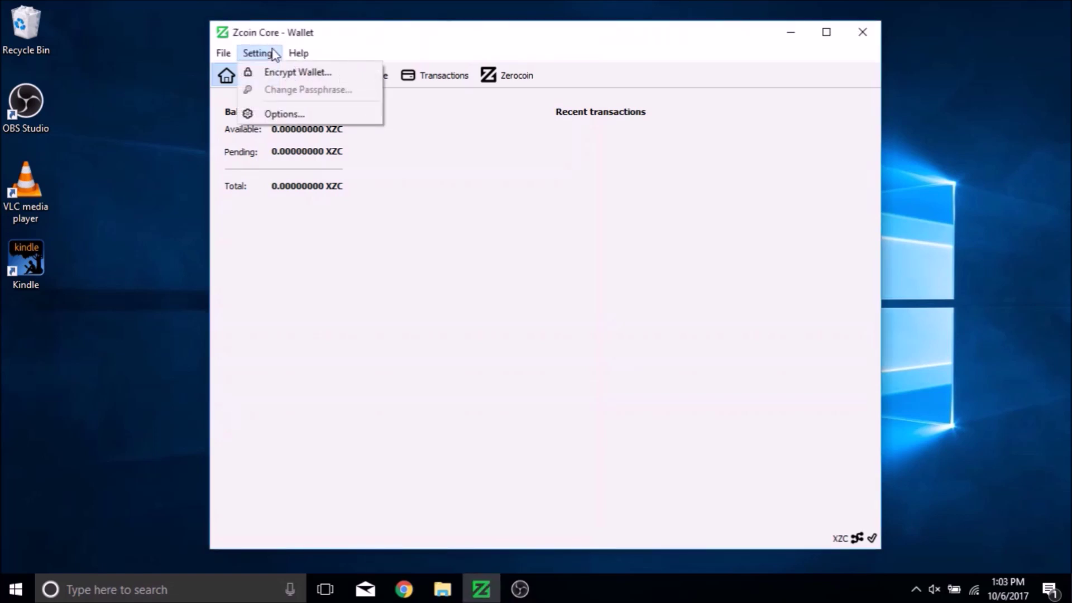
left_click(282, 73)
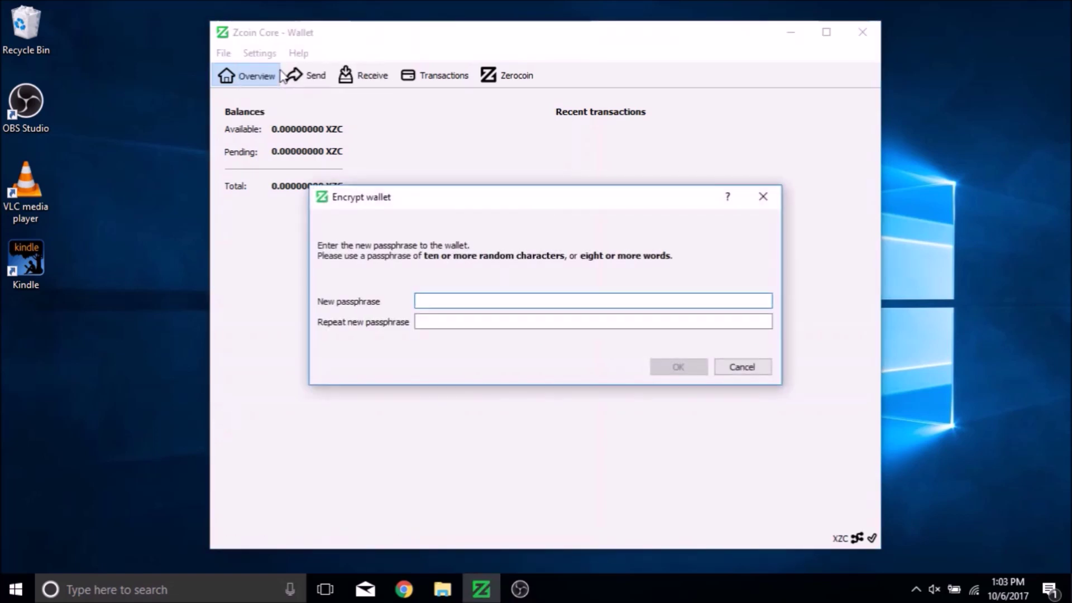
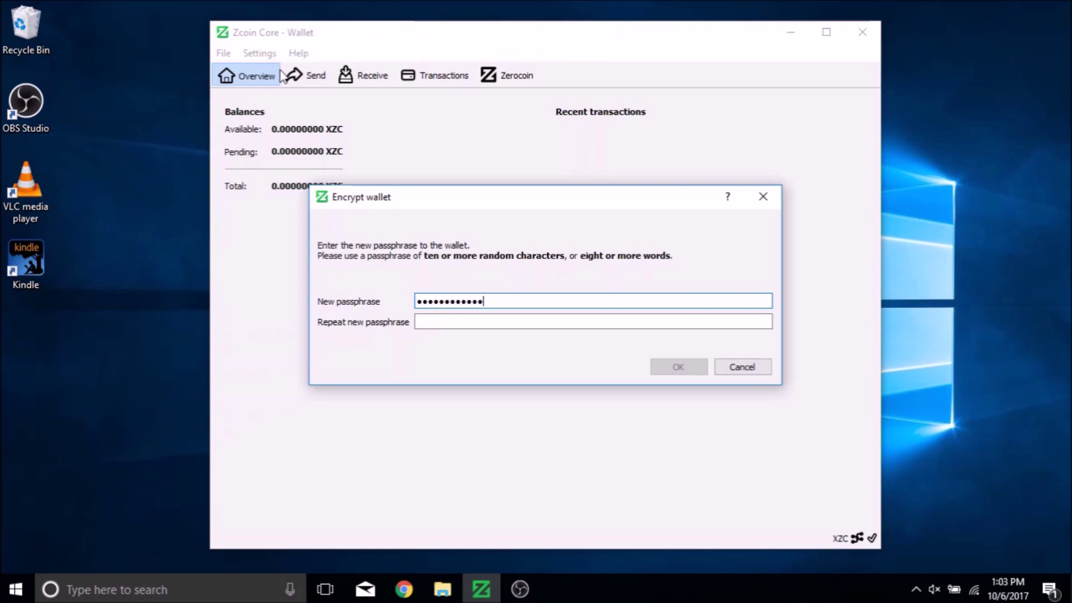
key("Tab")
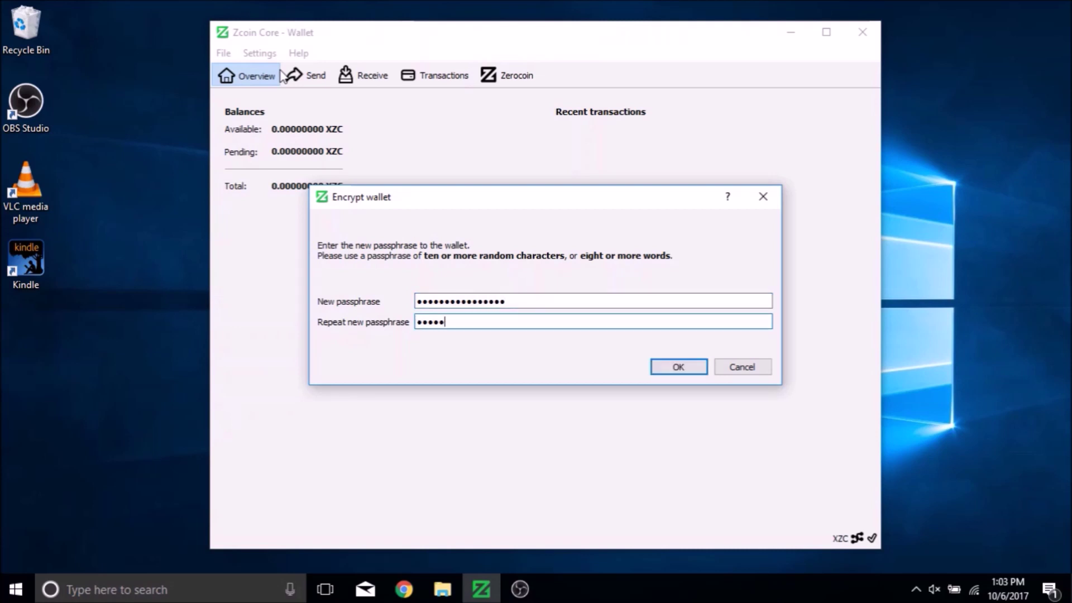
key("Return")
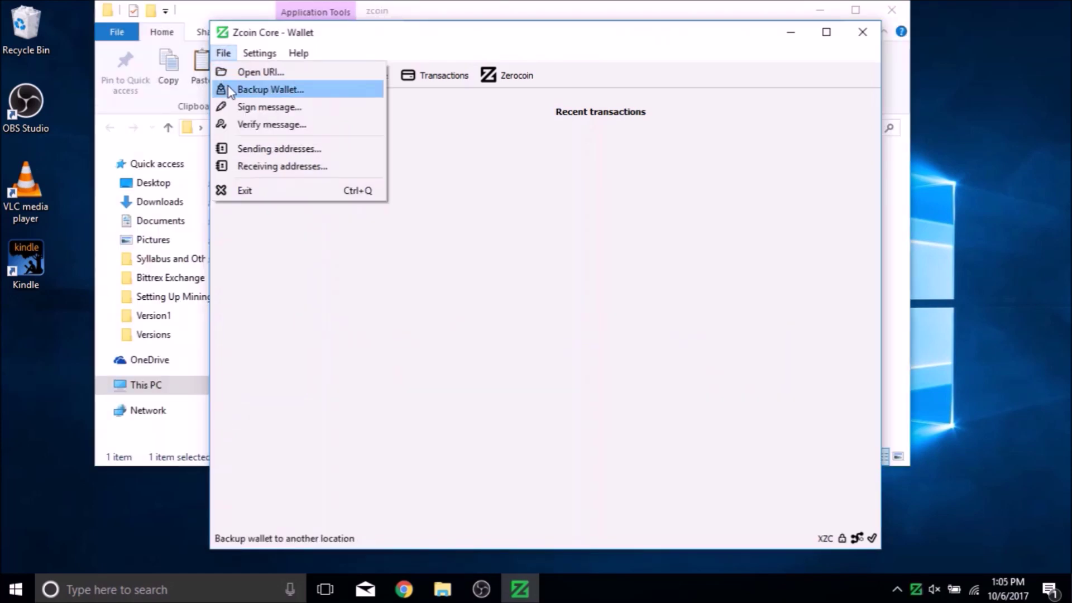
key("Escape")
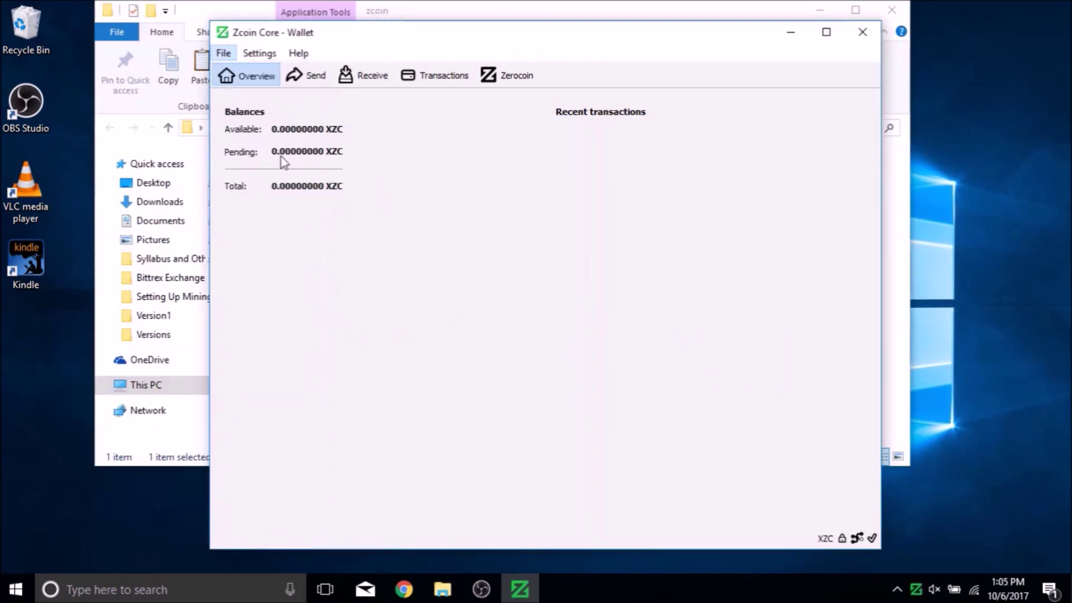
Save a wallet backup named SuperSecureBackUpLocation.dat to the Desktop.
left_click(282, 162)
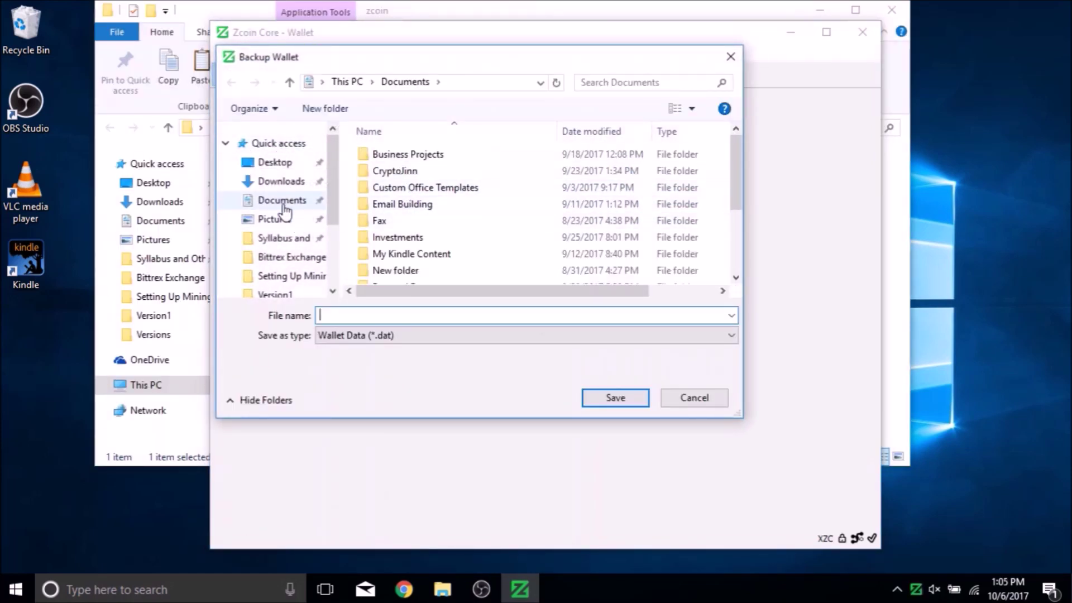
left_click(288, 168)
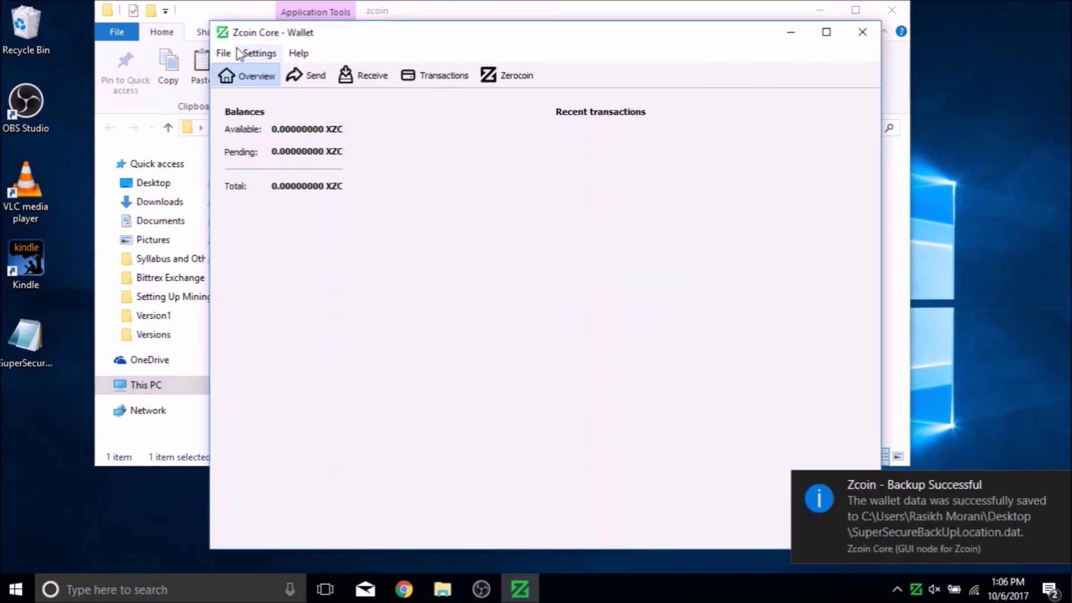
left_click(347, 79)
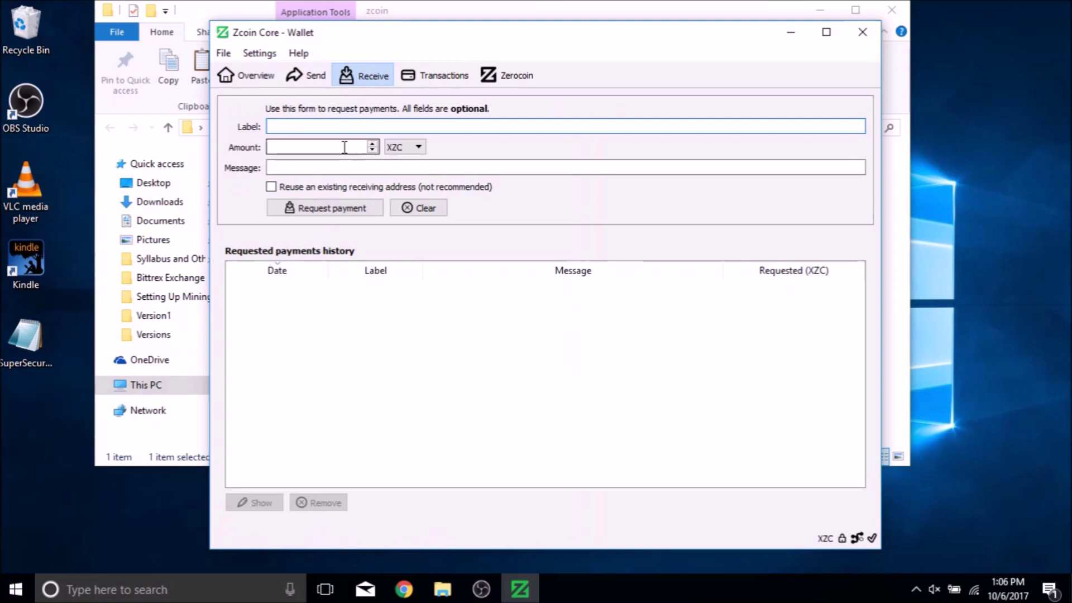
type("M")
type("yFirst")
Request payment under the label MyFirstZcoinRecieve and select the generated receiving address.
key("BackSpace")
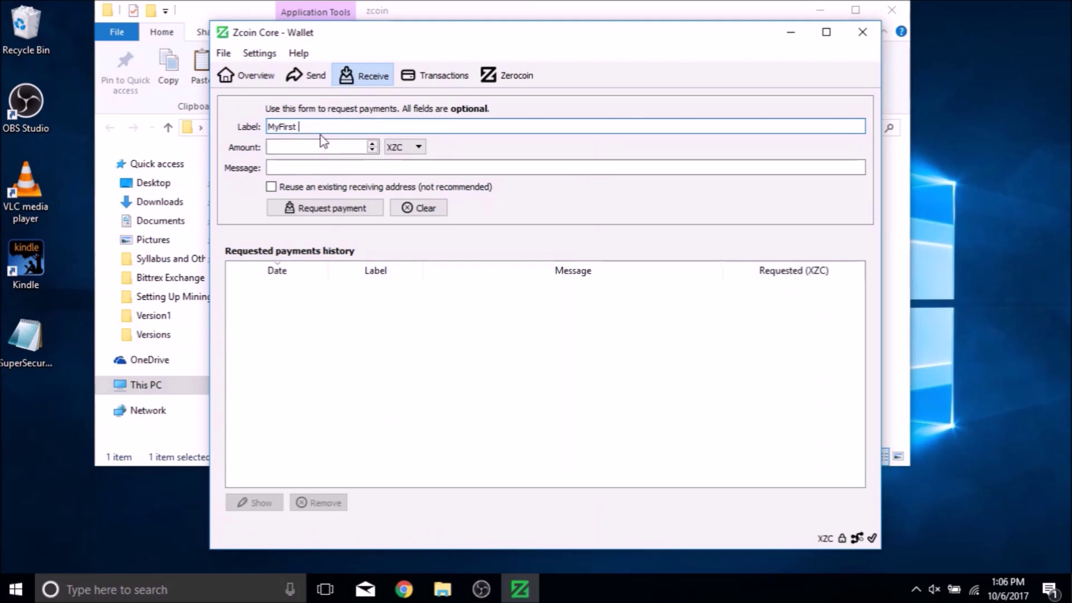
type("Zcoin")
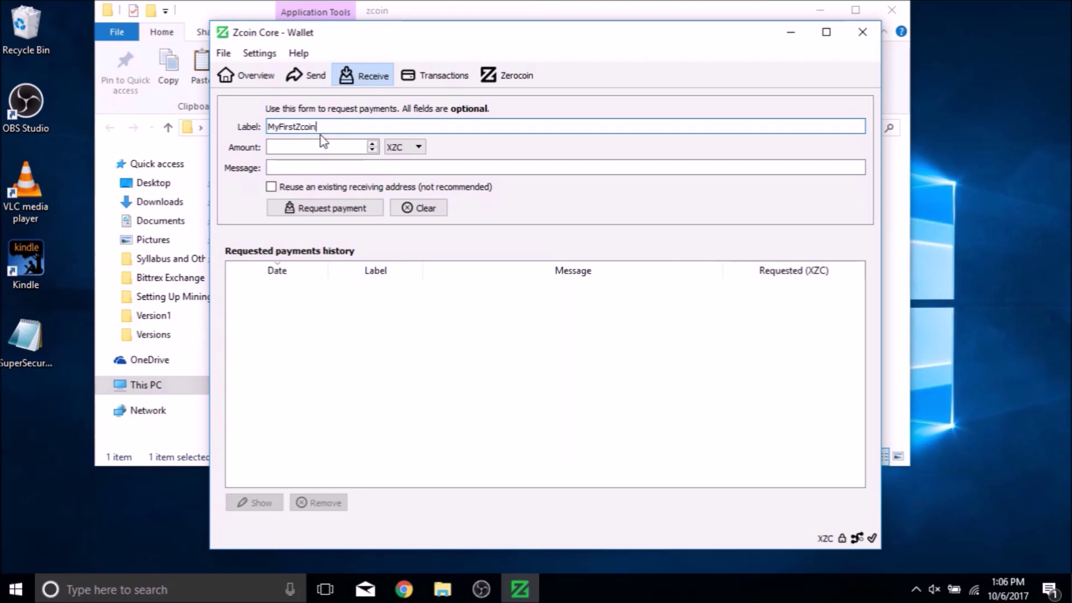
type("Recie")
type("ve")
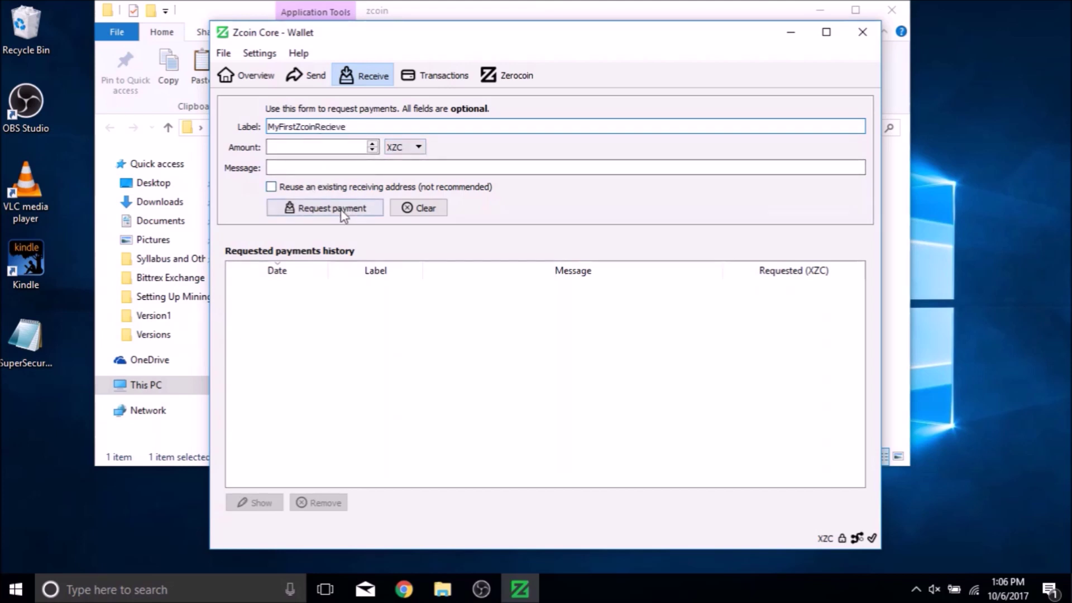
left_click(335, 211)
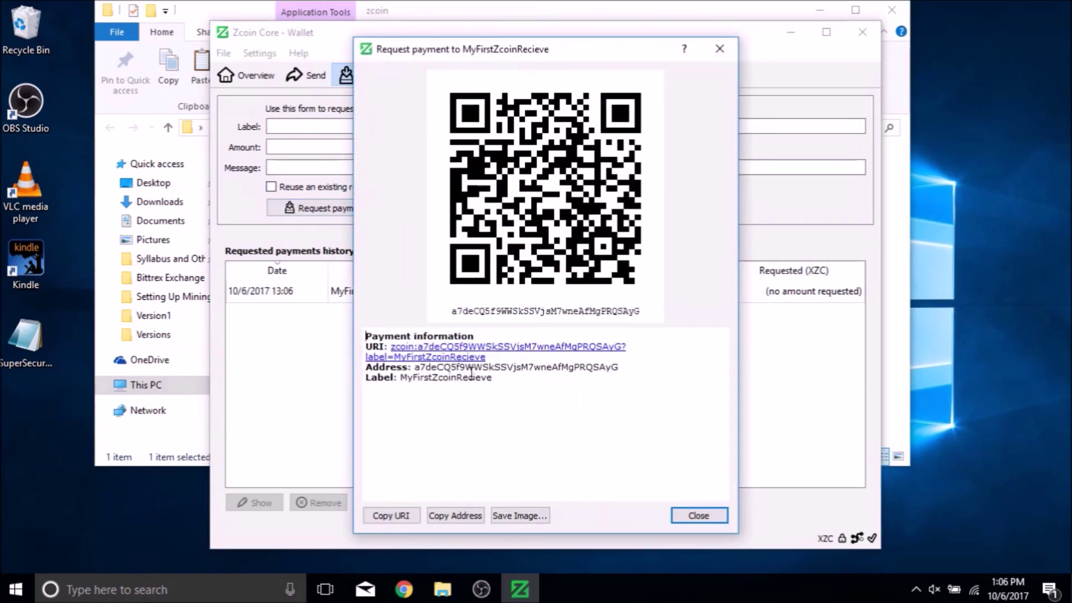
double_click(475, 367)
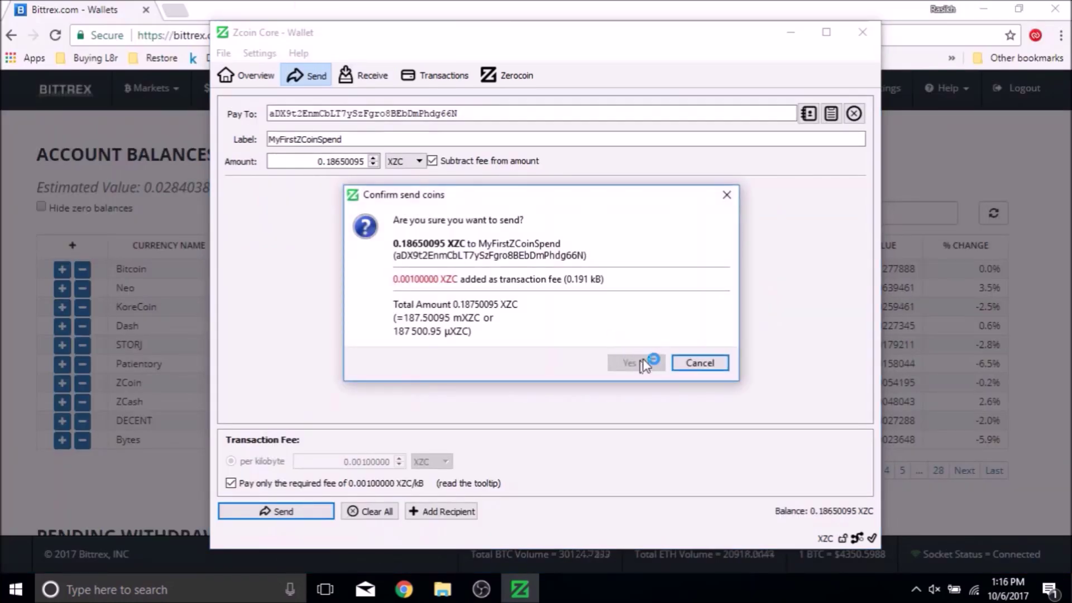
Confirm sending 0.18650095 XZC to MyFirstZCoinSpend.
left_click(644, 365)
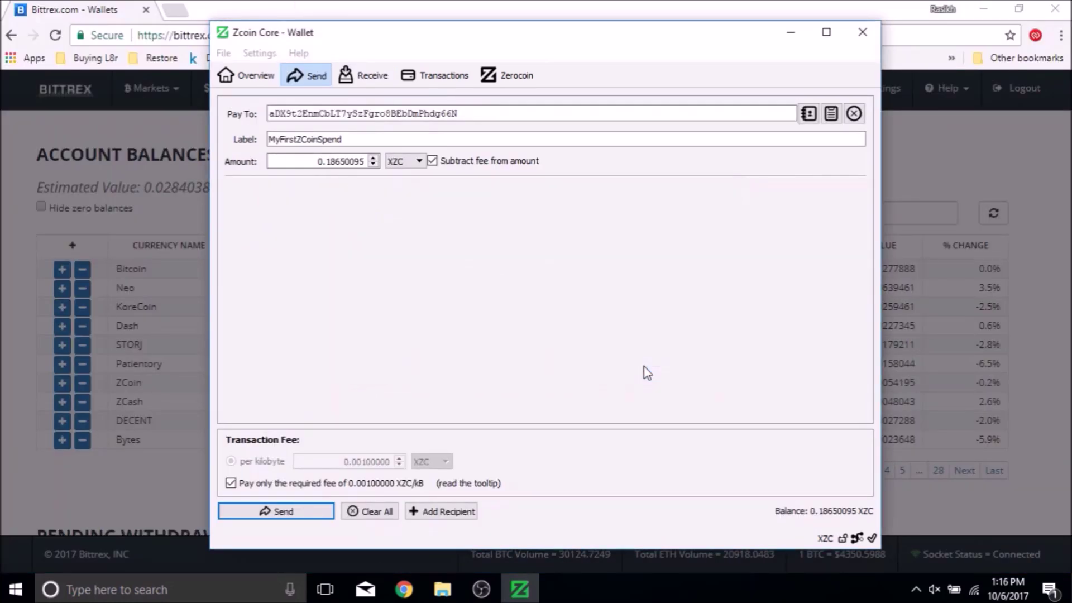